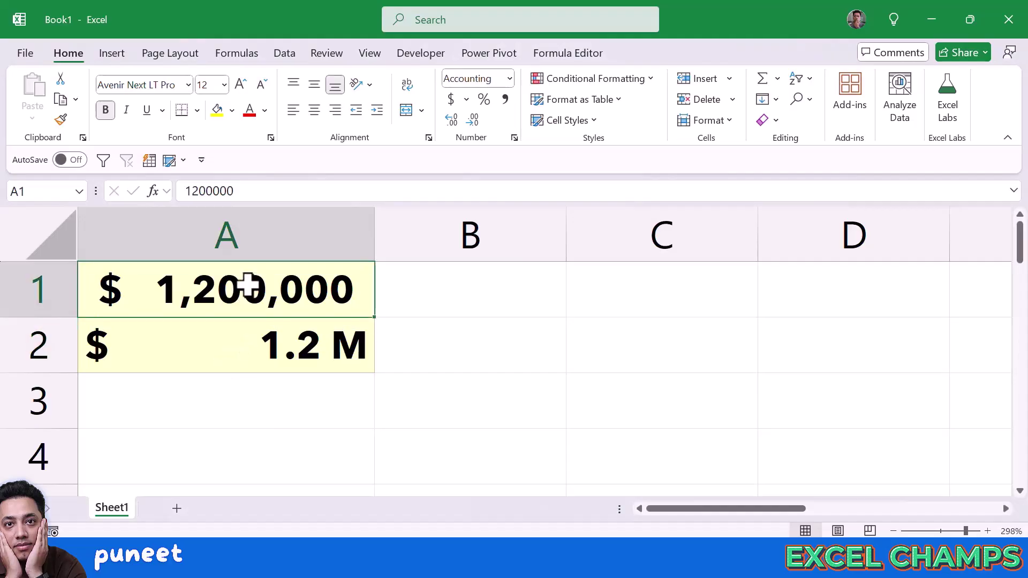
- Compare A2's 1.2 M format with A1's 1,200,000 value and briefly open A1's number format settings
{"action": "left_click", "coordinate": [256, 345]}
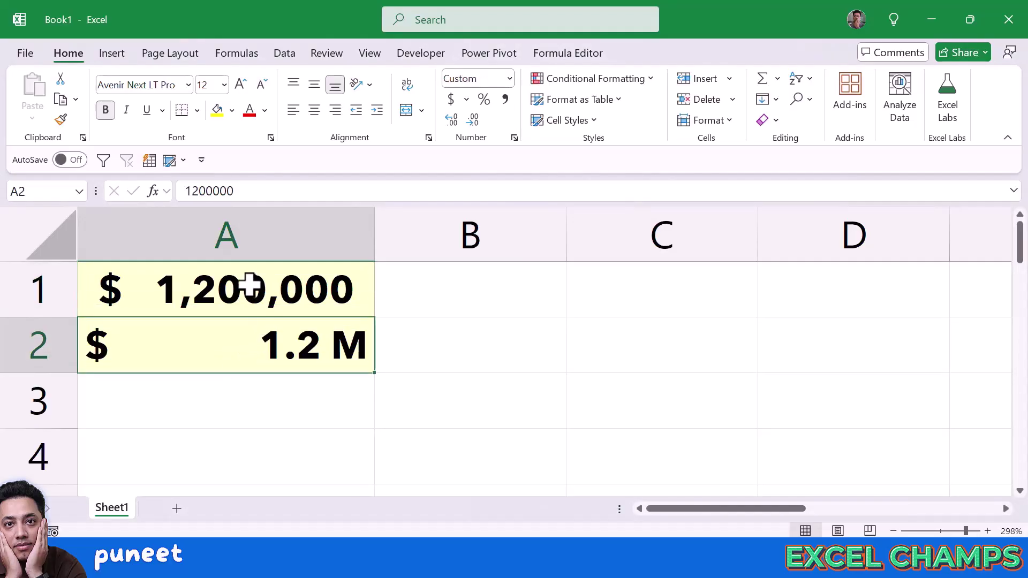
{"action": "left_click", "coordinate": [248, 281]}
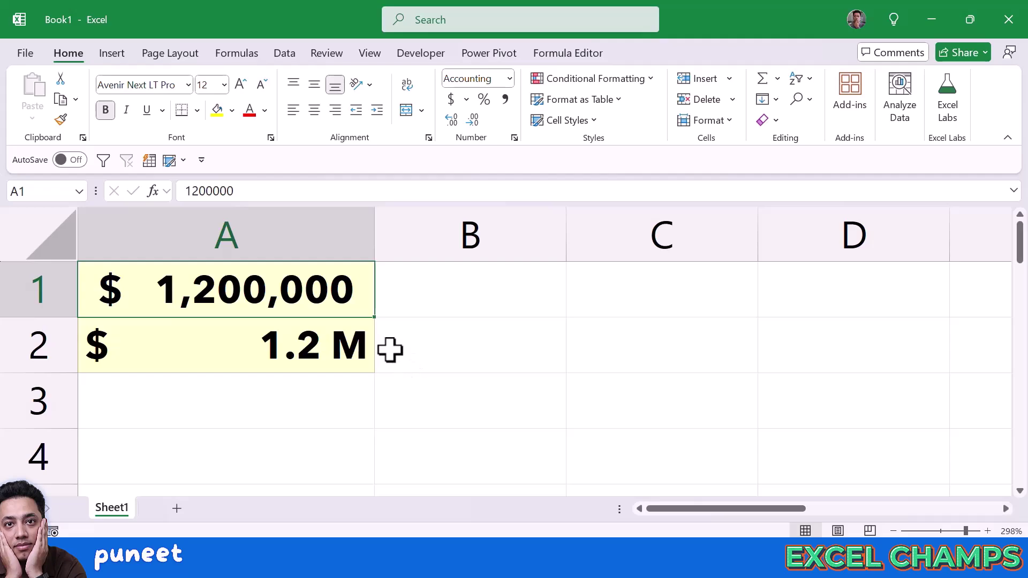
{"action": "key", "text": "ctrl+1"}
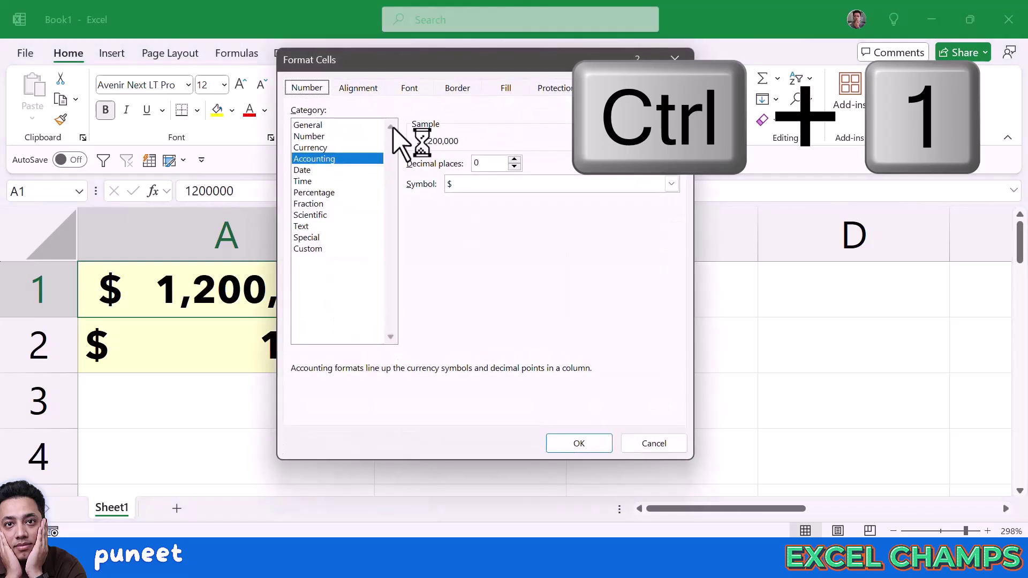
{"action": "left_click", "coordinate": [675, 59]}
- Reopen Format Cells for A1, choose the Custom category and delete the existing accounting code
{"action": "right_click", "coordinate": [230, 296]}
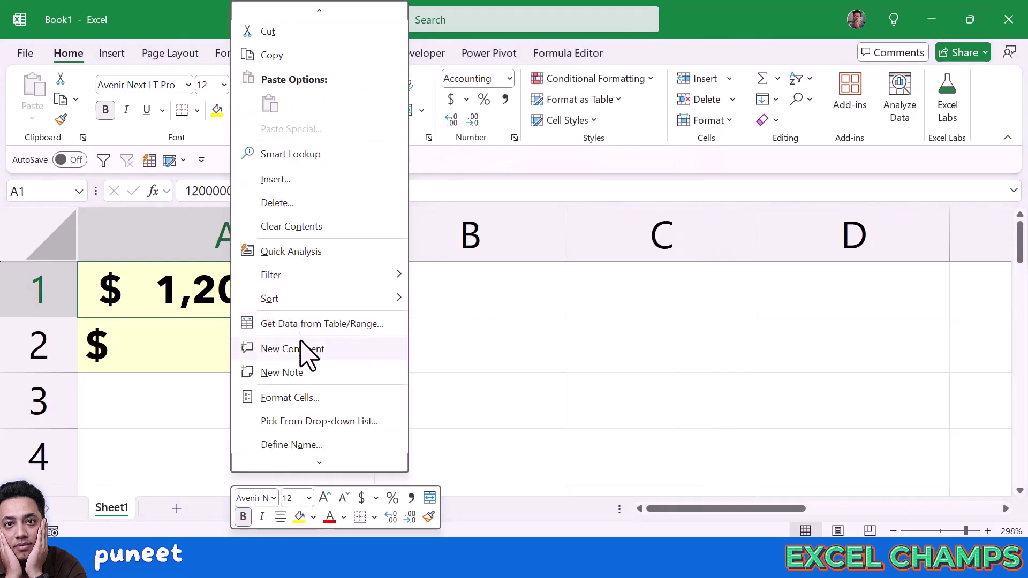
{"action": "scroll", "coordinate": [299, 353], "scroll_direction": "down", "scroll_amount": 1}
{"action": "left_click", "coordinate": [298, 377]}
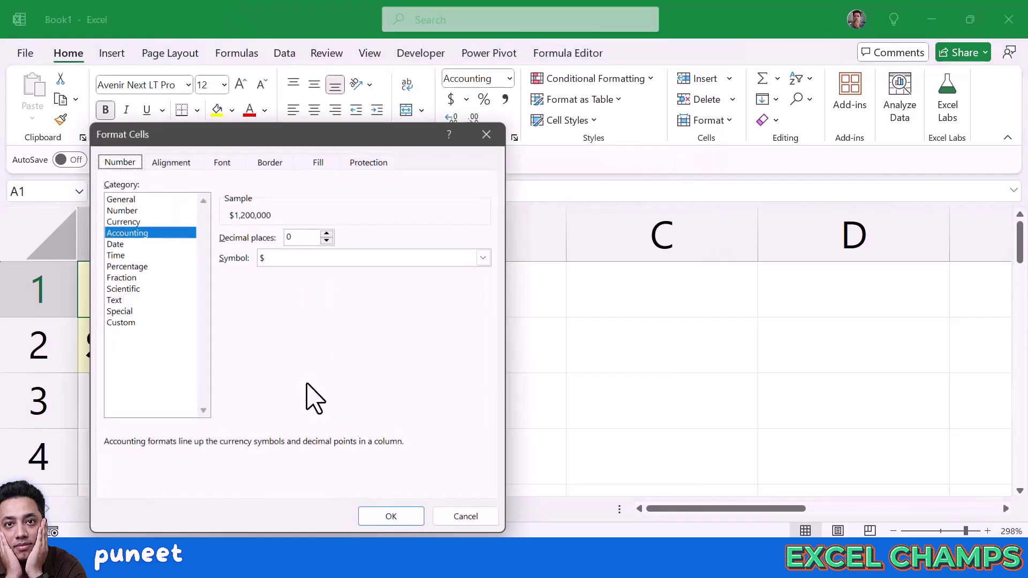
{"action": "left_click_drag", "start_coordinate": [246, 138], "coordinate": [381, 77]}
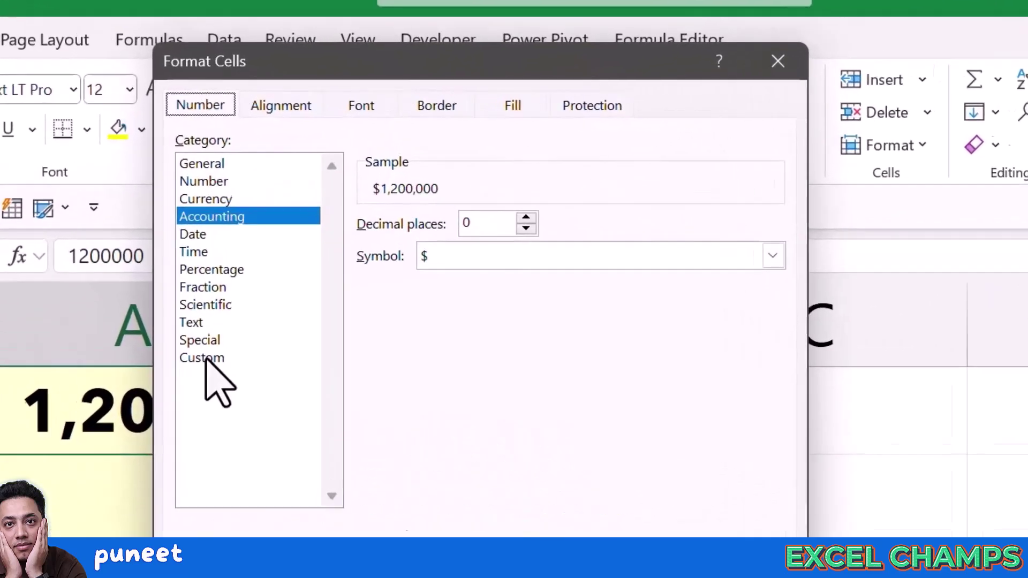
{"action": "left_click", "coordinate": [205, 358]}
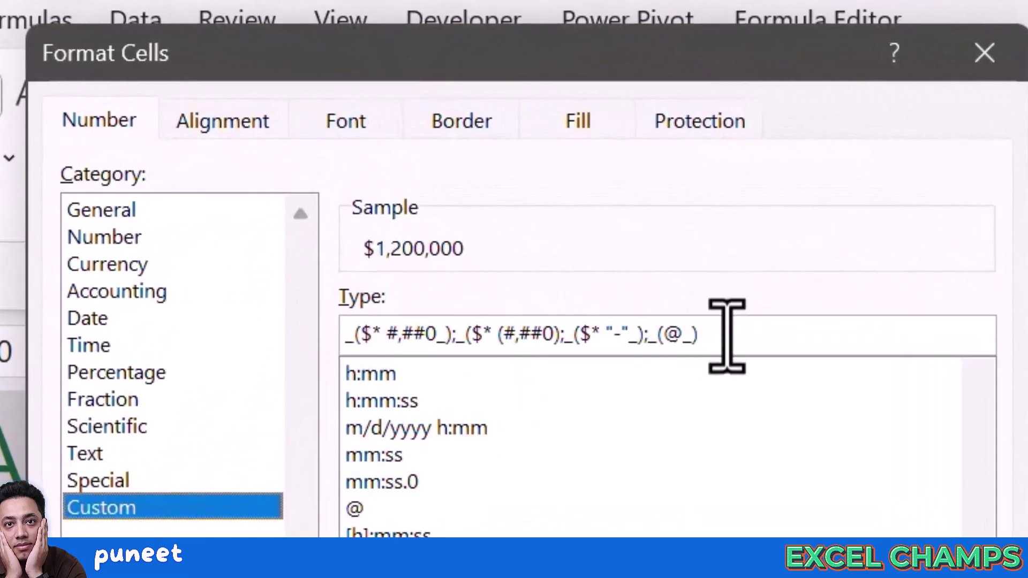
{"action": "left_click_drag", "start_coordinate": [607, 243], "coordinate": [350, 245]}
{"action": "key", "text": "Delete"}
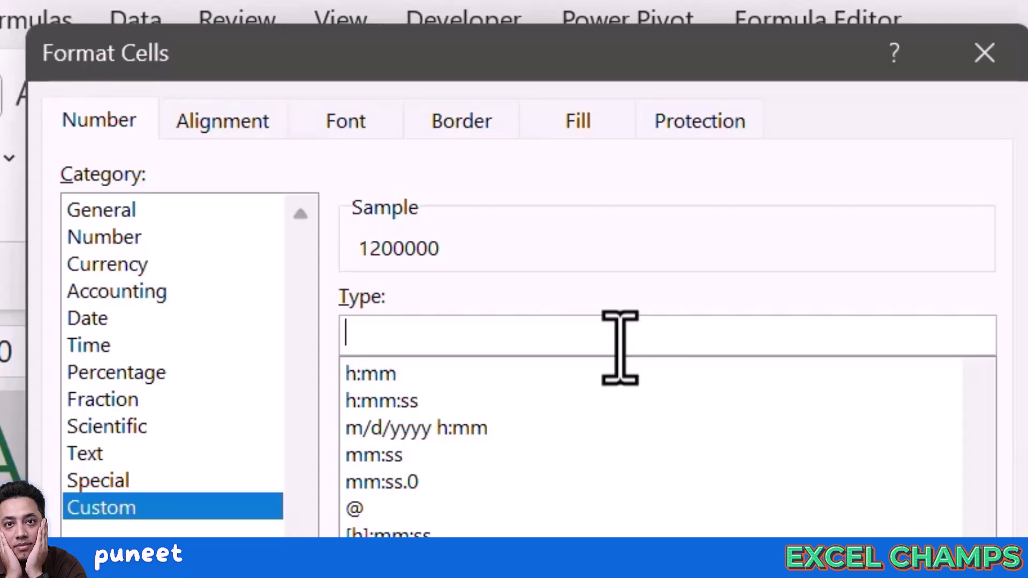
- Give A1 the custom format $* 0.0,, "M" so it shows $ 1.2 M
{"action": "type", "text": "$"}
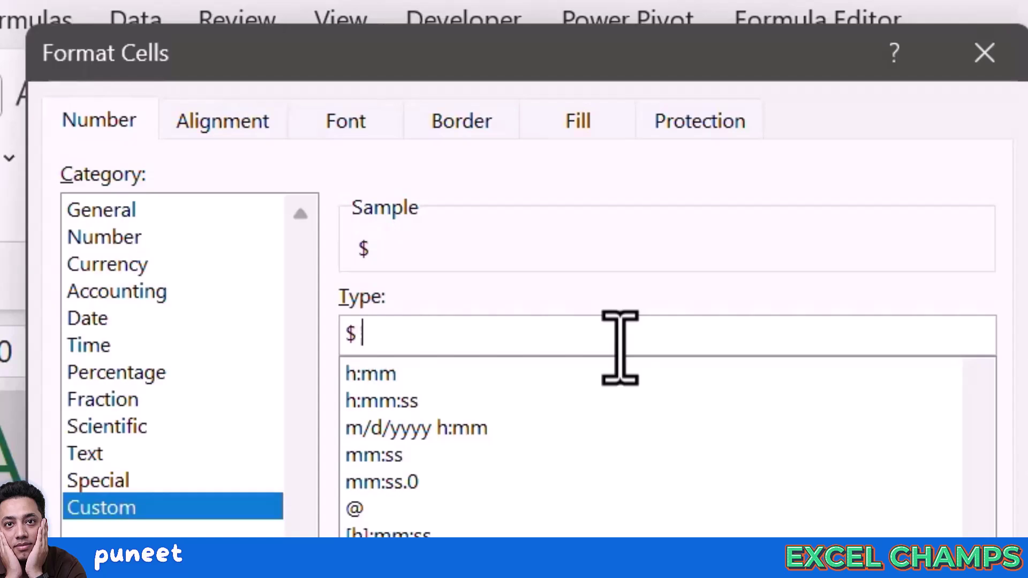
{"action": "type", "text": " *"}
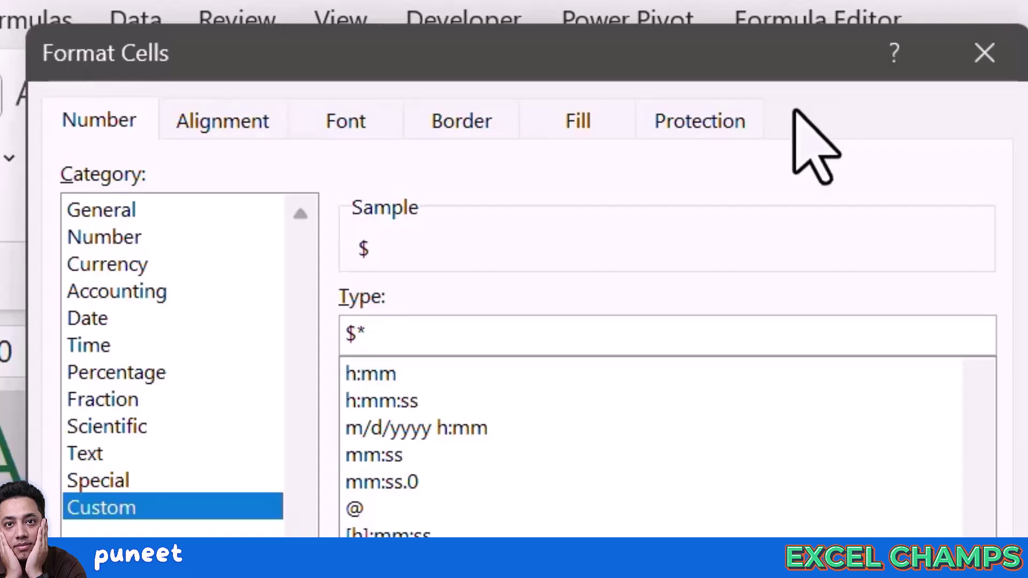
{"action": "type", "text": " 0.0"}
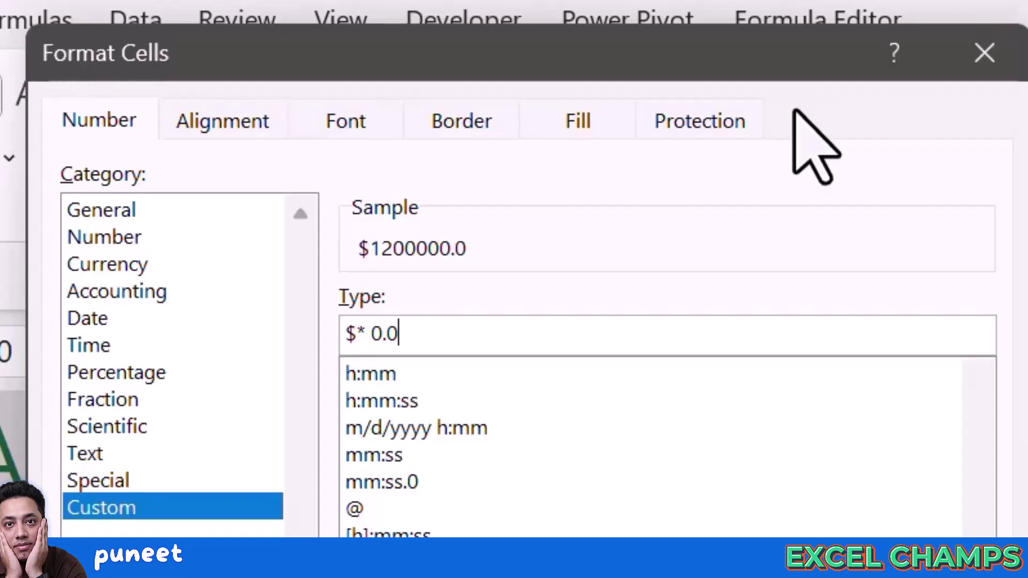
{"action": "type", "text": ",,"}
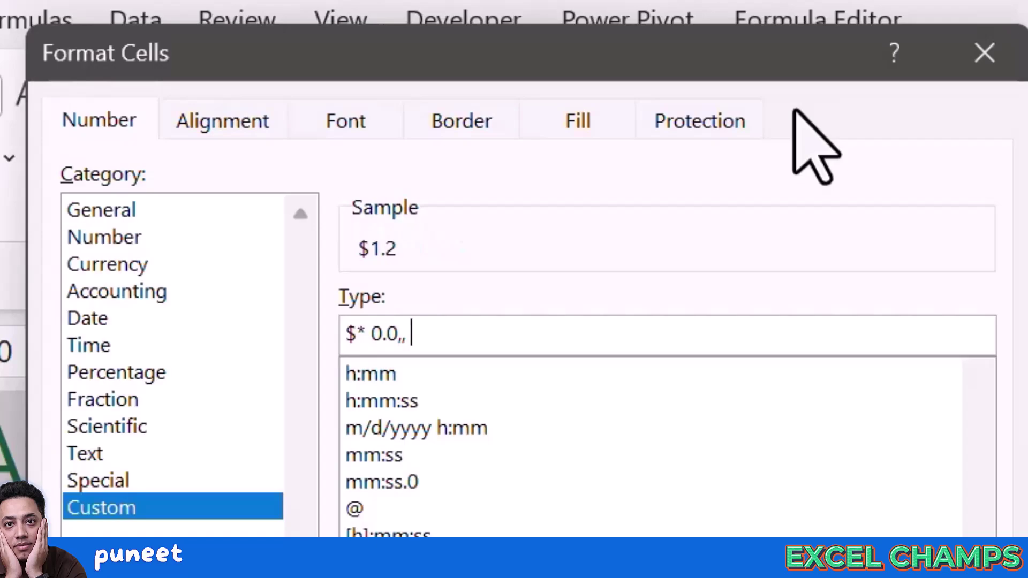
{"action": "type", "text": " \"M\""}
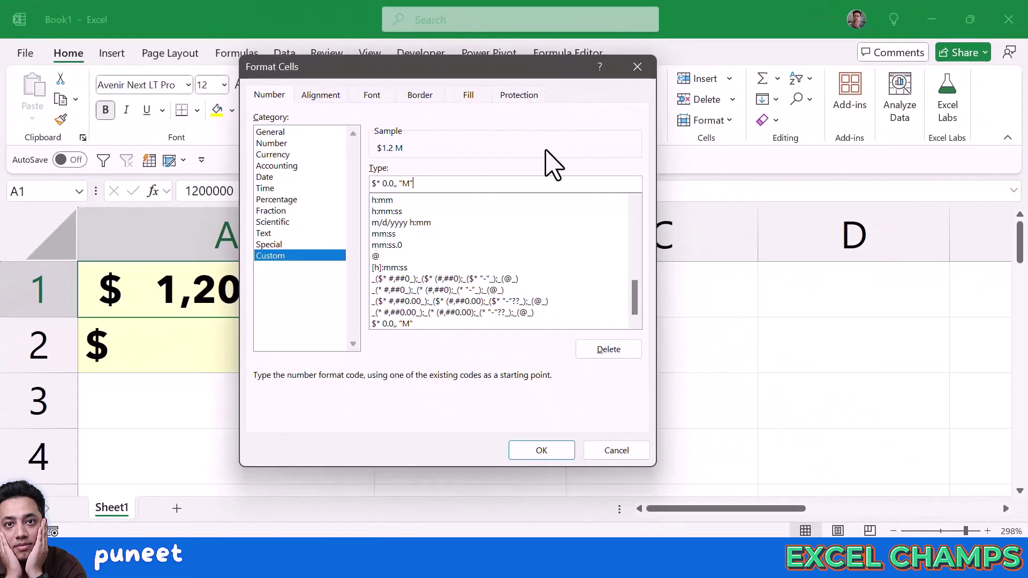
{"action": "left_click", "coordinate": [525, 453]}
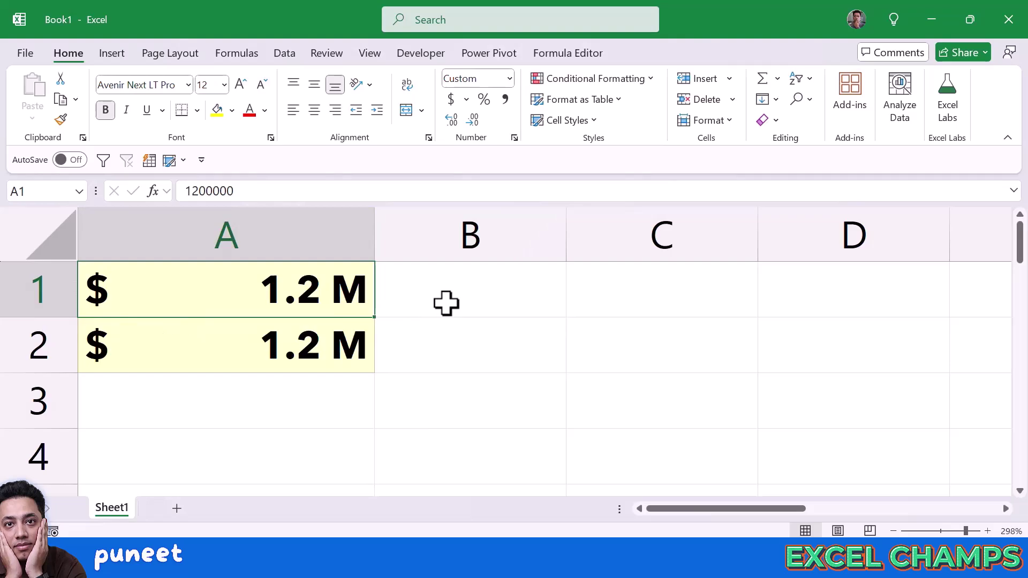
- In the large format-code caption, highlight the $ symbol, the asterisk and the 0.0 part
{"action": "left_click", "coordinate": [500, 436]}
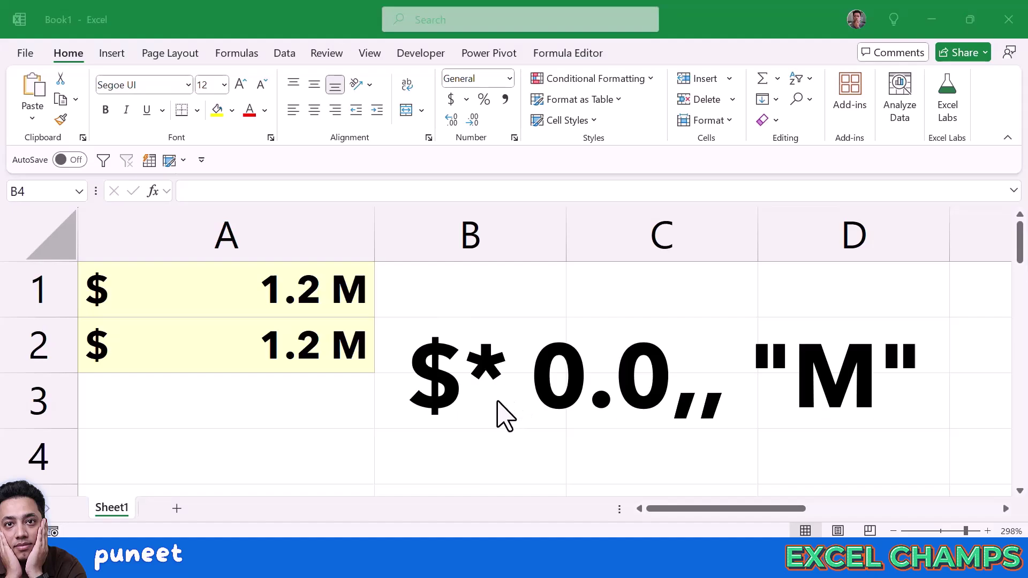
{"action": "left_click", "coordinate": [470, 394]}
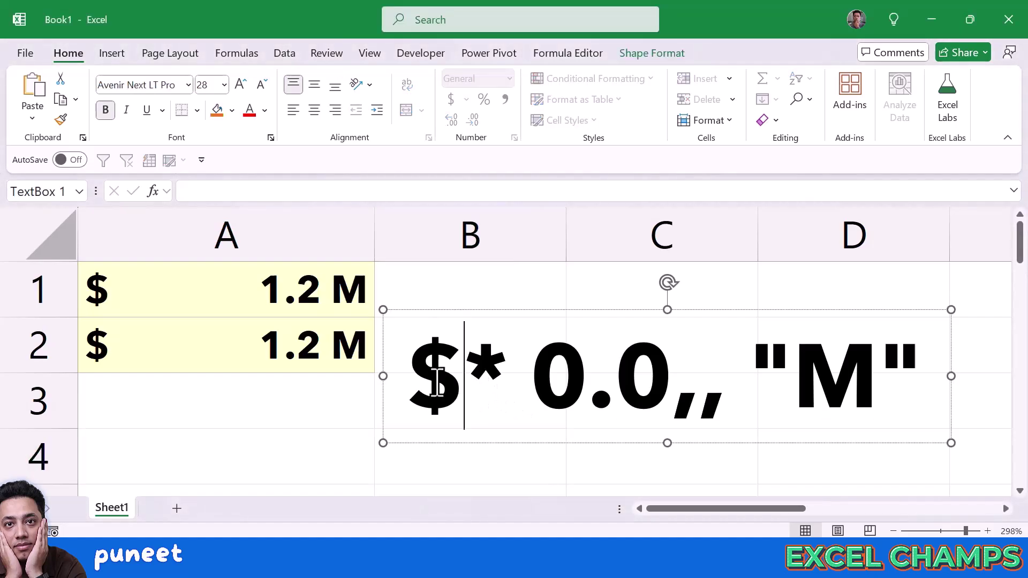
{"action": "key", "text": "shift+Left"}
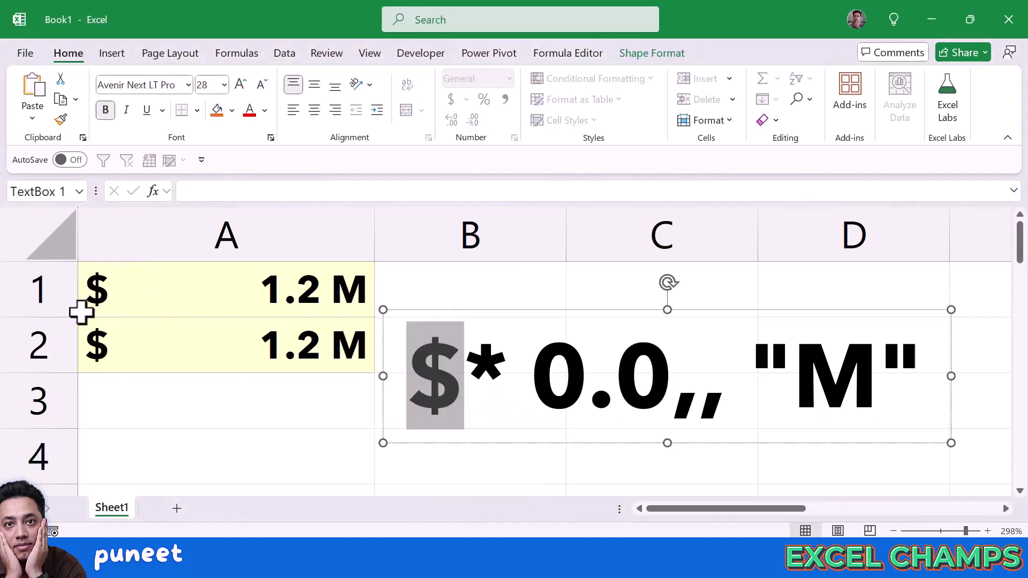
{"action": "left_click_drag", "start_coordinate": [530, 364], "coordinate": [480, 364]}
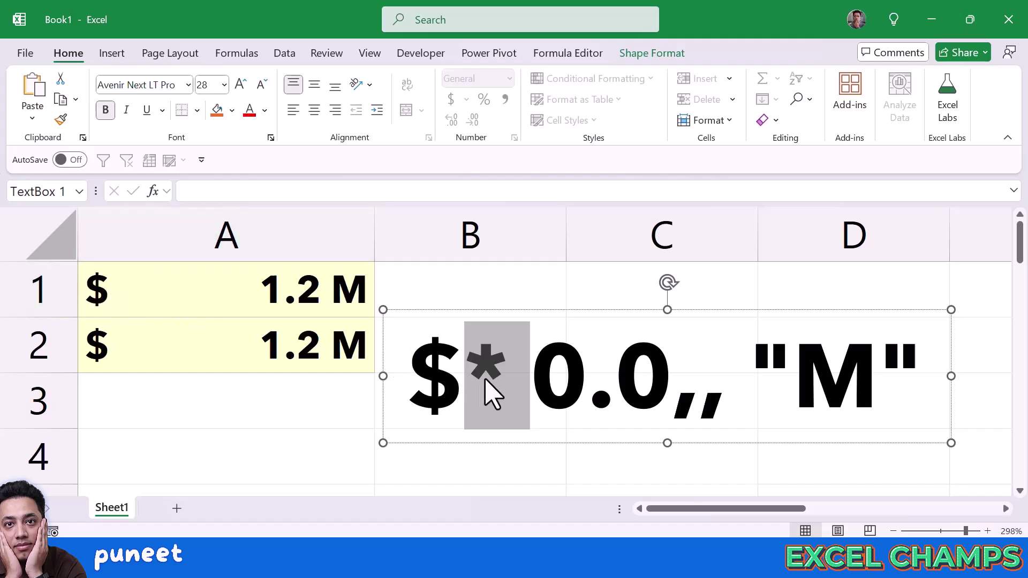
{"action": "left_click_drag", "start_coordinate": [537, 375], "coordinate": [658, 377]}
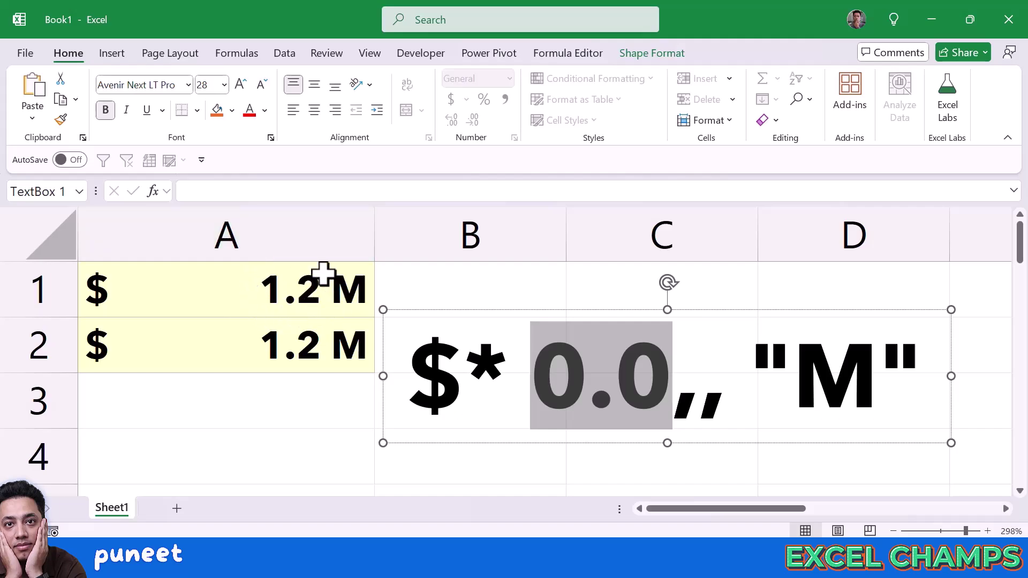
- Highlight the two commas in the caption's $* 0.0,, "M" code
{"action": "left_click", "coordinate": [589, 420]}
{"action": "left_click_drag", "start_coordinate": [532, 375], "coordinate": [649, 374]}
{"action": "left_click", "coordinate": [645, 396]}
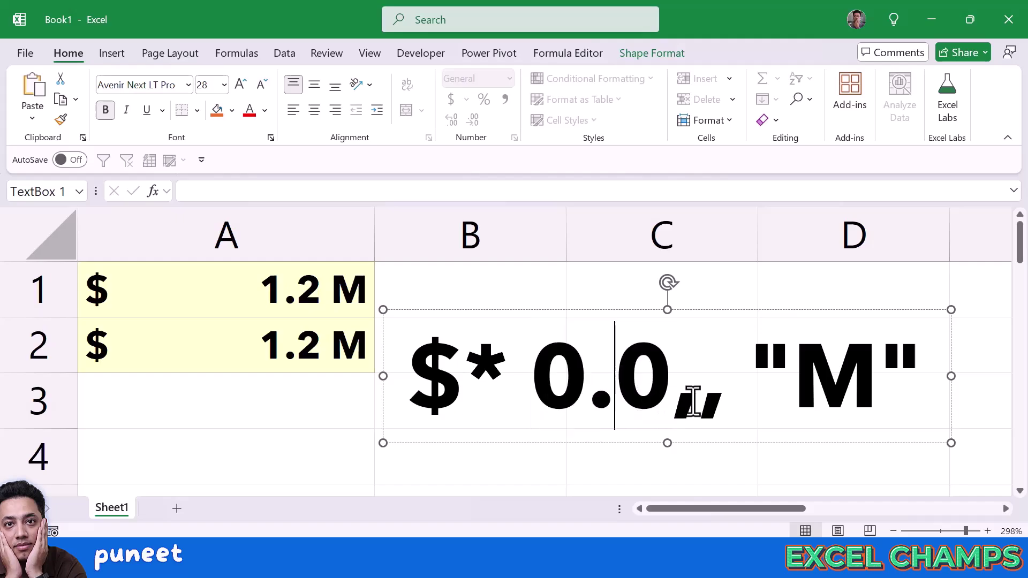
{"action": "left_click_drag", "start_coordinate": [683, 402], "coordinate": [716, 403]}
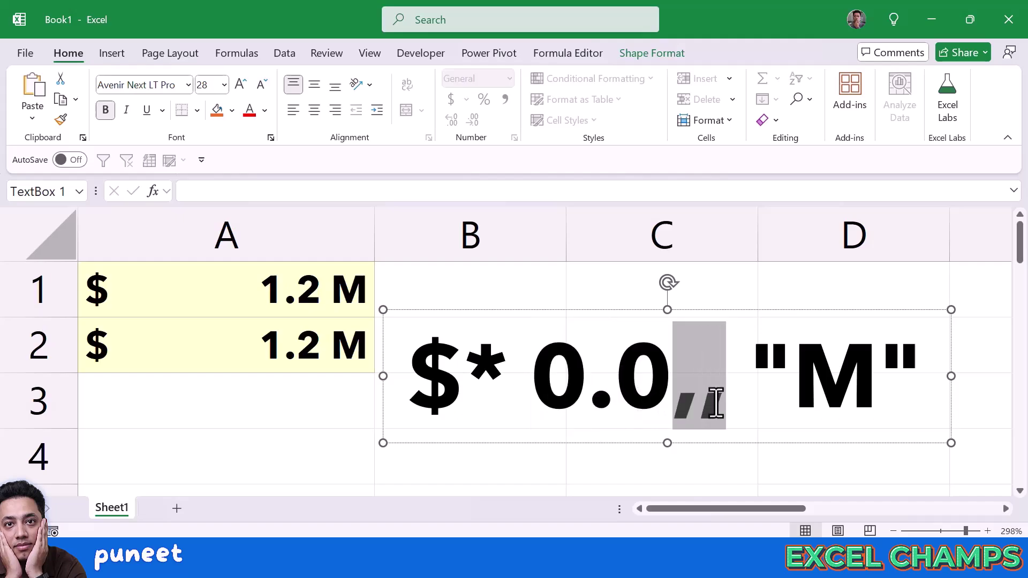
{"action": "left_click", "coordinate": [676, 406]}
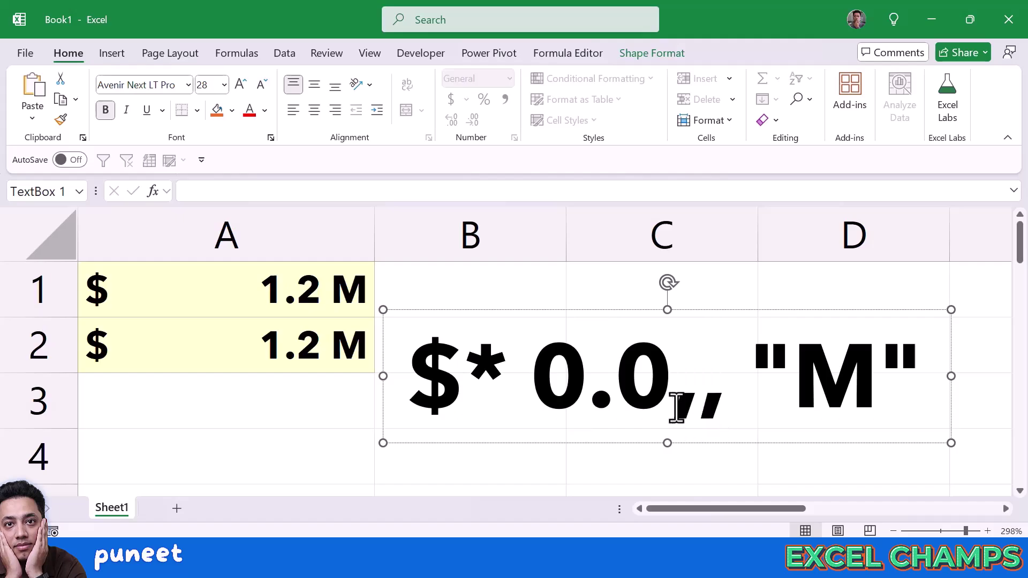
{"action": "left_click_drag", "start_coordinate": [675, 406], "coordinate": [718, 408]}
- Enter 1200000 in cell A4, replacing an initial 1000000 entry
{"action": "left_click", "coordinate": [221, 463]}
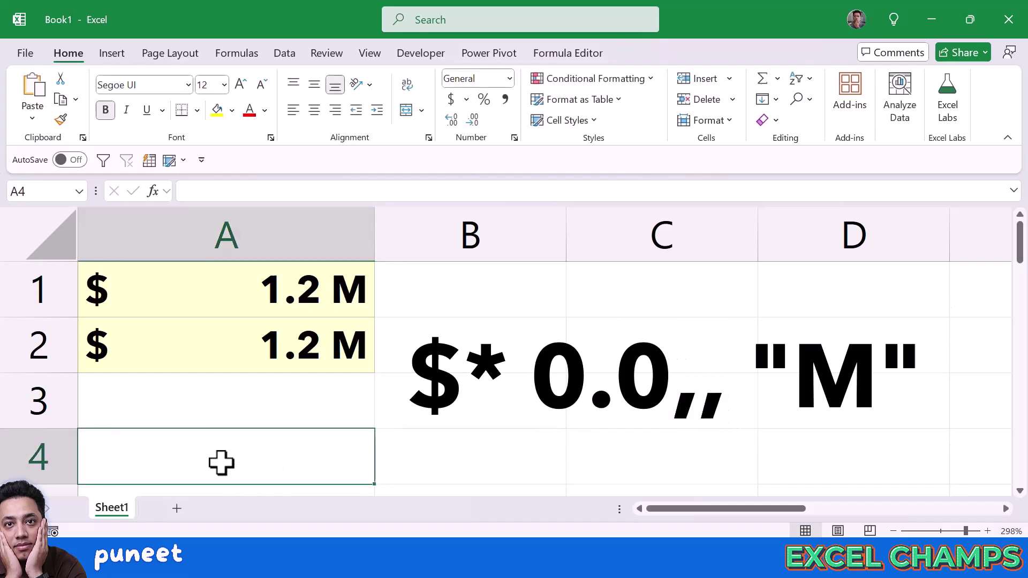
{"action": "type", "text": "1000"}
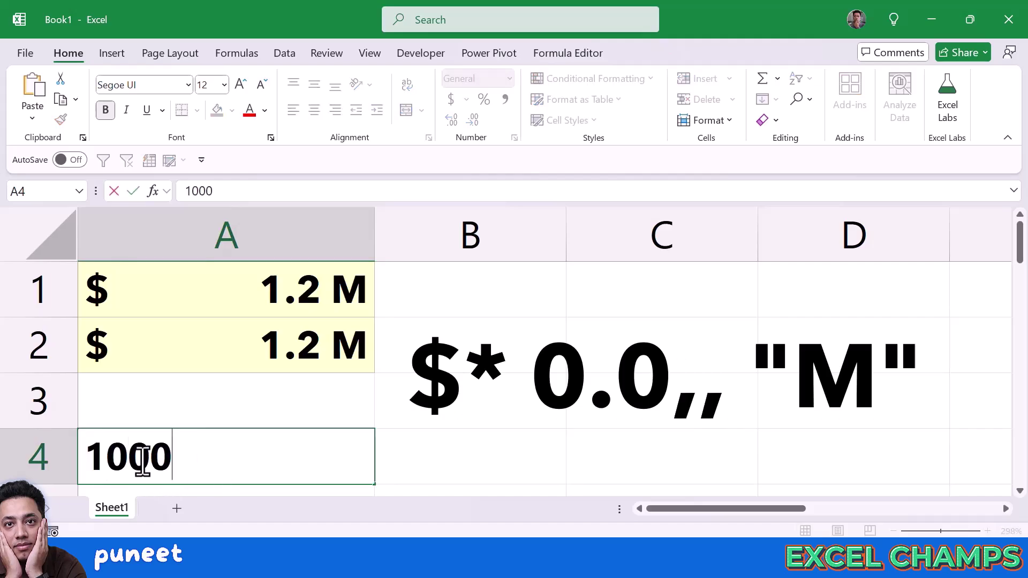
{"action": "type", "text": "000"}
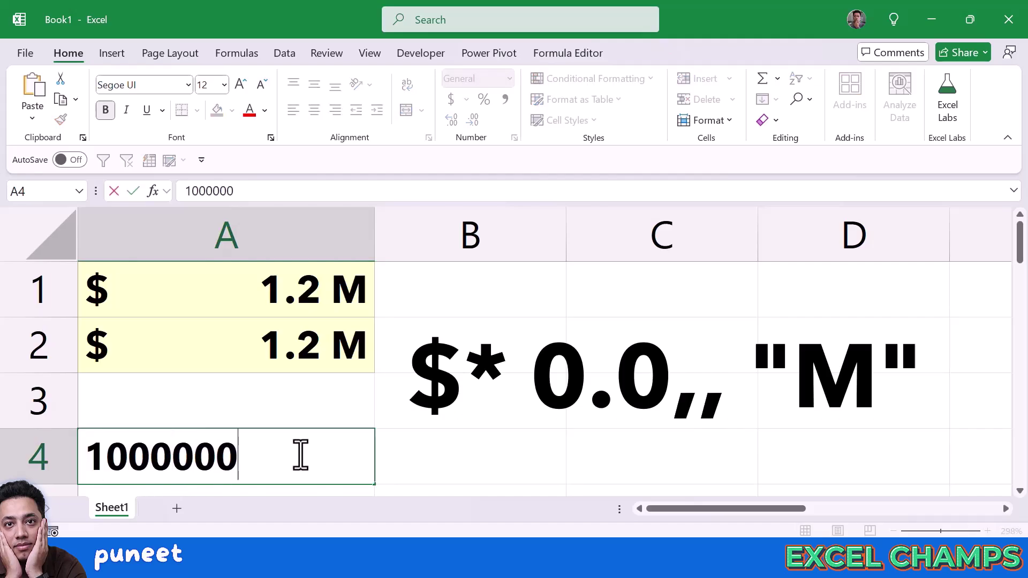
{"action": "left_click_drag", "start_coordinate": [285, 454], "coordinate": [81, 461]}
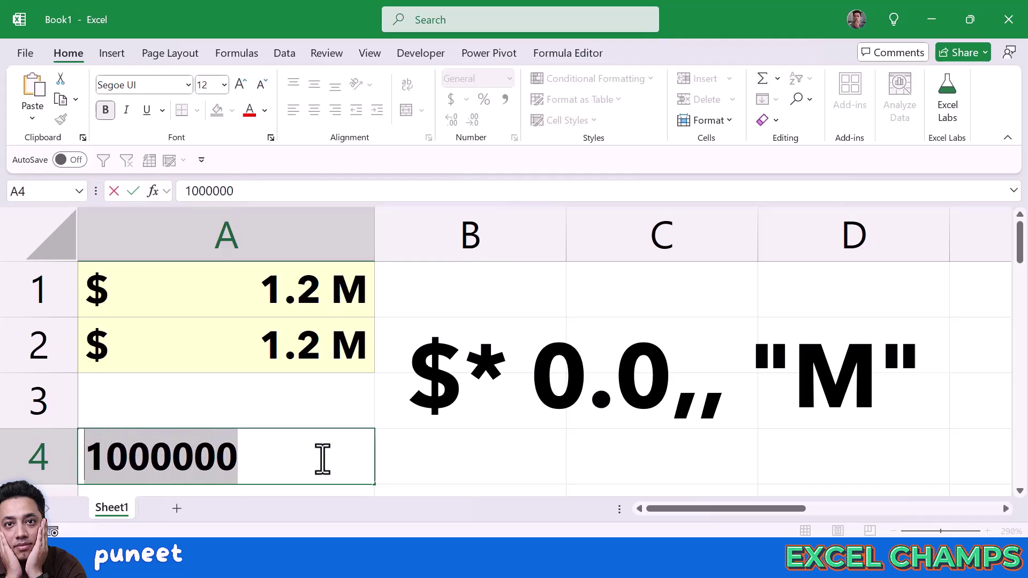
{"action": "left_click", "coordinate": [483, 452]}
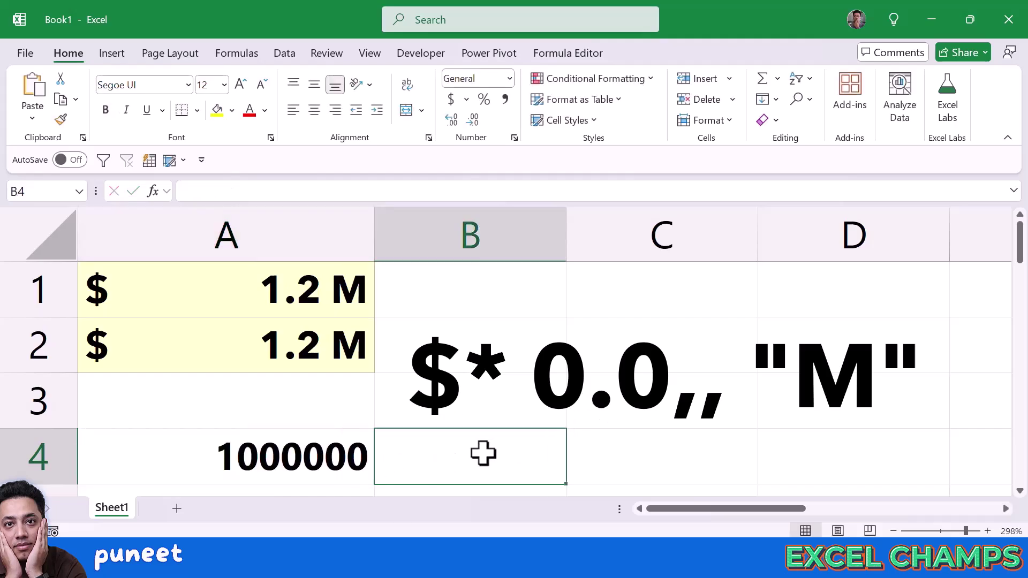
{"action": "left_click", "coordinate": [302, 456]}
{"action": "type", "text": "120"}
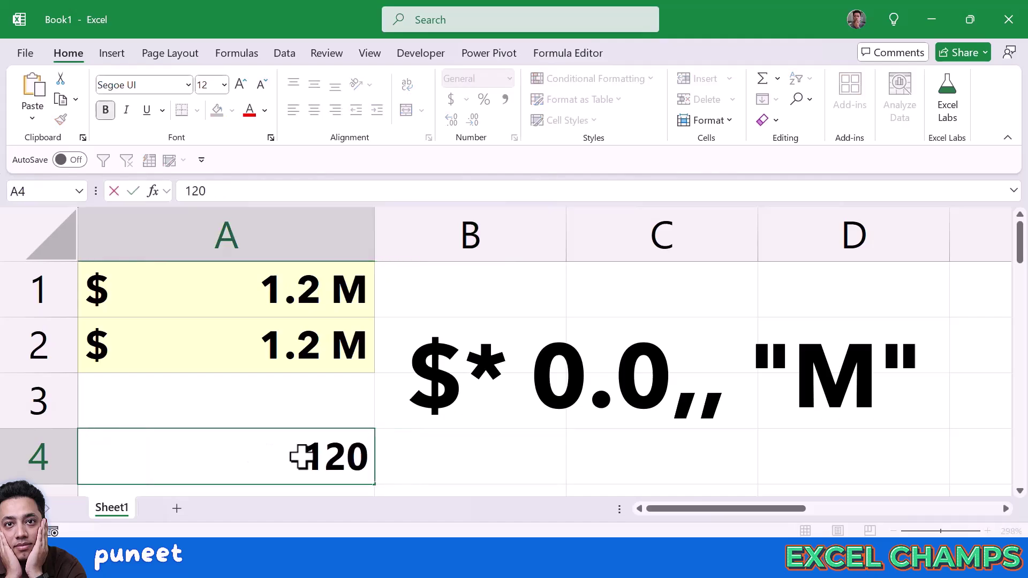
{"action": "type", "text": "0000"}
{"action": "key", "text": "Return"}
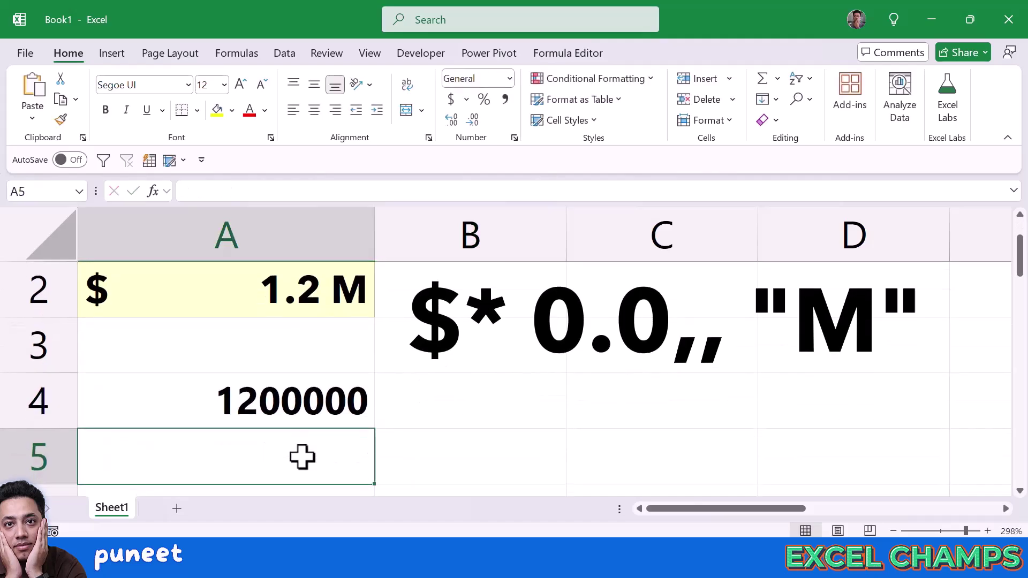
- Put =A4/1000000 in A5 so it shows 1.2, then reselect A5
{"action": "type", "text": "=A4/100"}
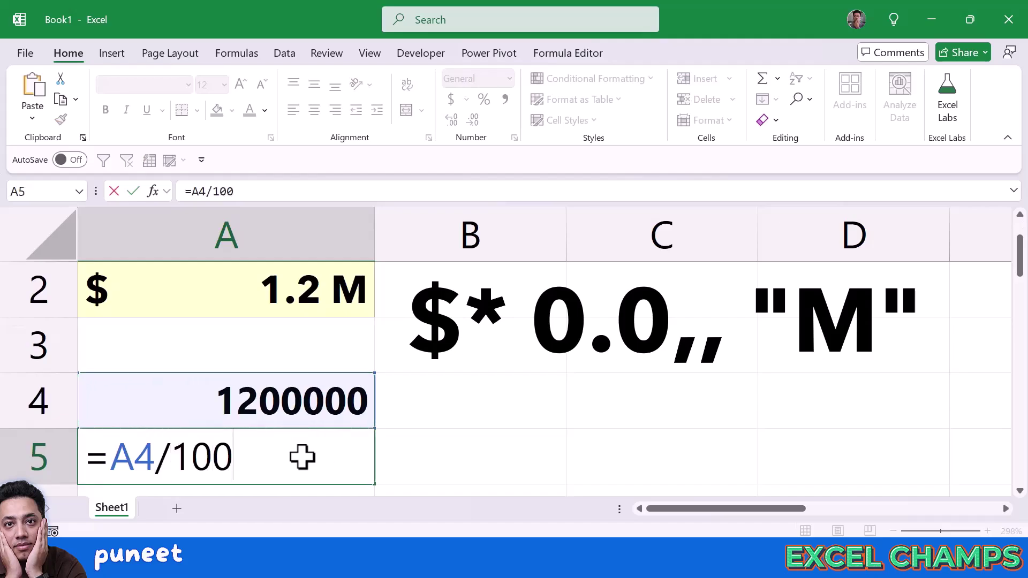
{"action": "type", "text": "0000"}
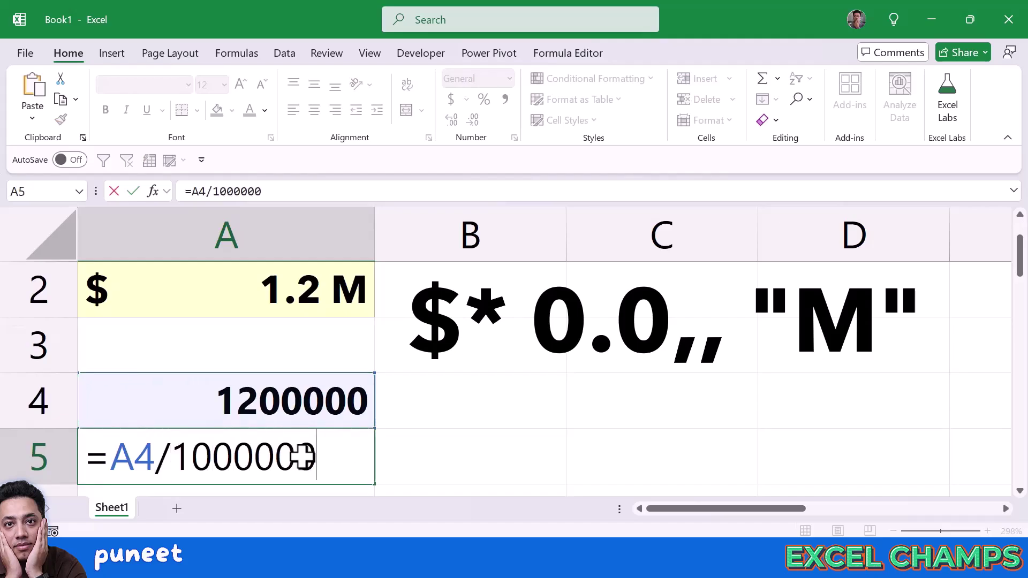
{"action": "key", "text": "Return"}
{"action": "key", "text": "Up"}
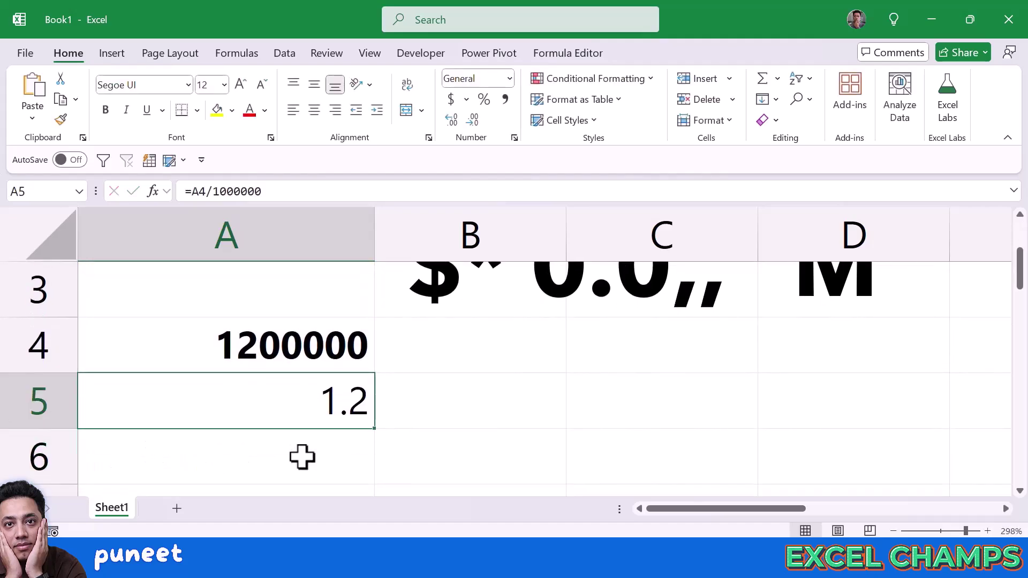
- Walk through B1's =ROUND(A1/1000000,1)&" M", highlighting A1, 1000000, 1 and &" M" without changes
{"action": "scroll", "coordinate": [302, 456], "scroll_direction": "up", "scroll_amount": 2}
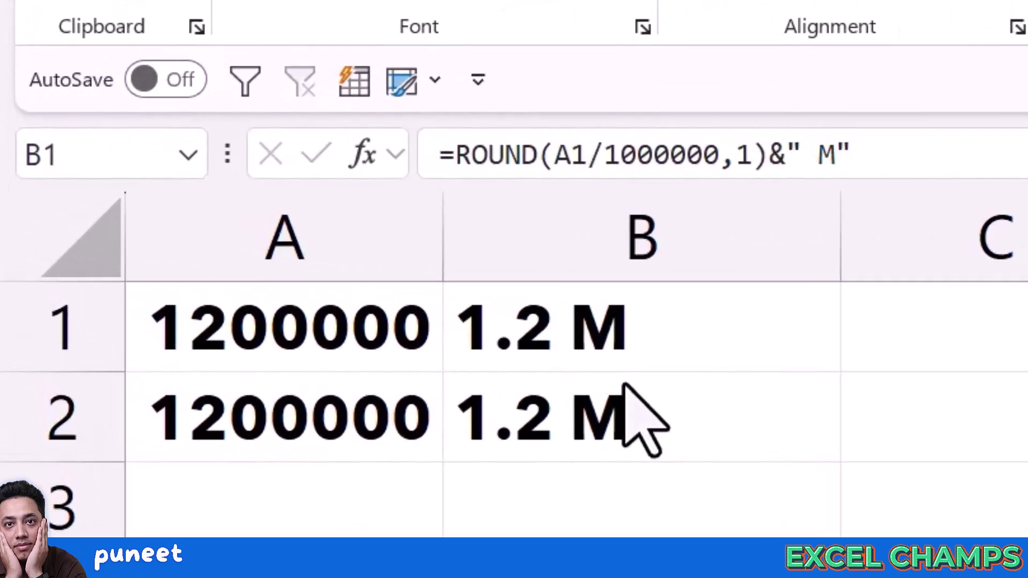
{"action": "left_click", "coordinate": [624, 321]}
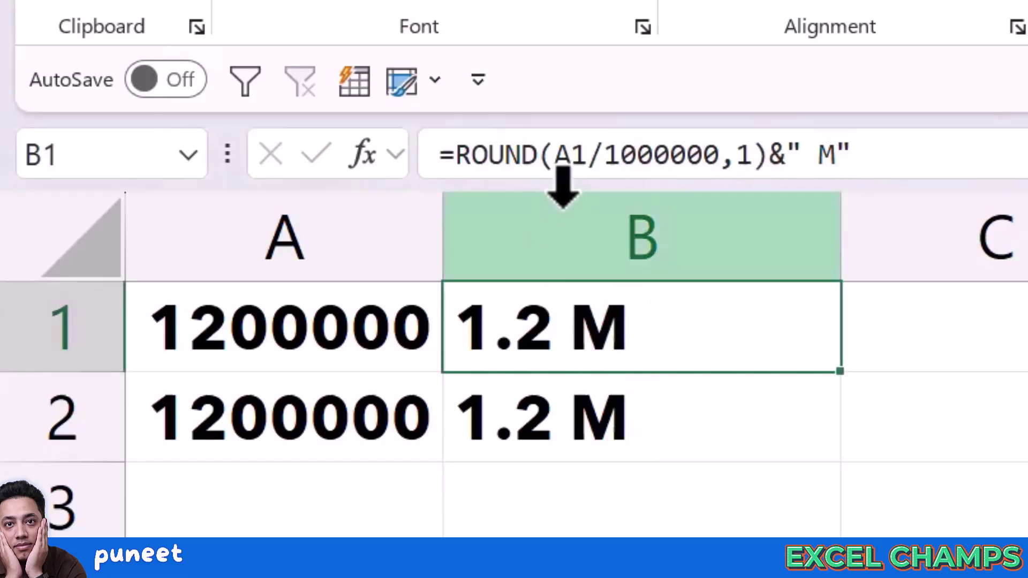
{"action": "left_click", "coordinate": [574, 155]}
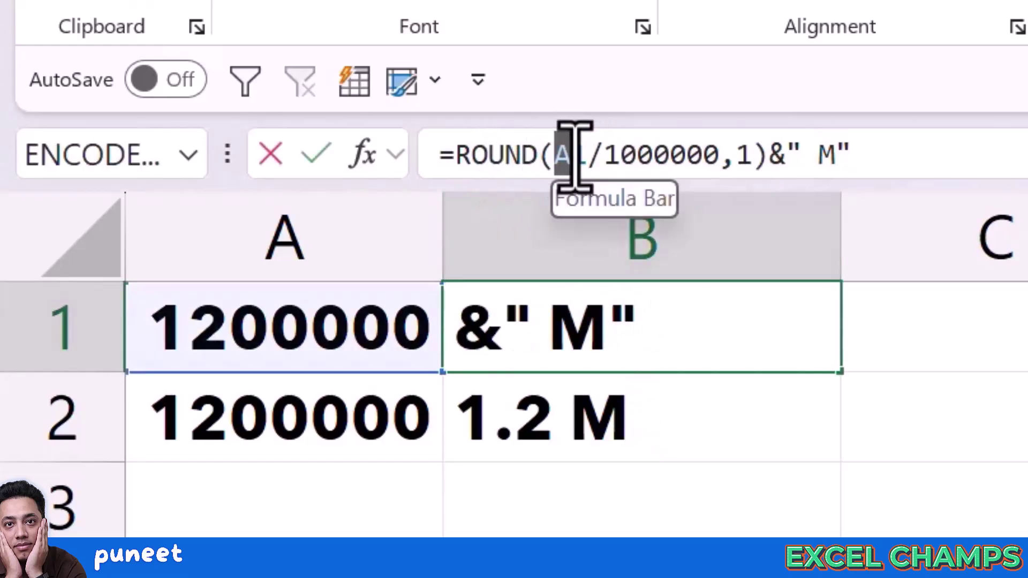
{"action": "double_click", "coordinate": [568, 154]}
{"action": "left_click_drag", "start_coordinate": [604, 156], "coordinate": [720, 163]}
{"action": "double_click", "coordinate": [745, 156]}
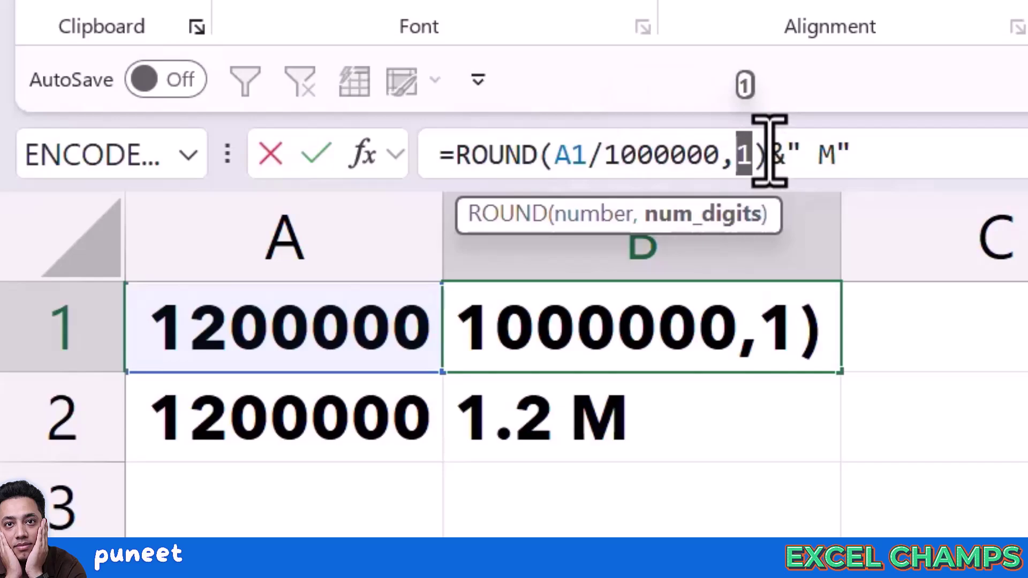
{"action": "left_click_drag", "start_coordinate": [851, 154], "coordinate": [770, 158]}
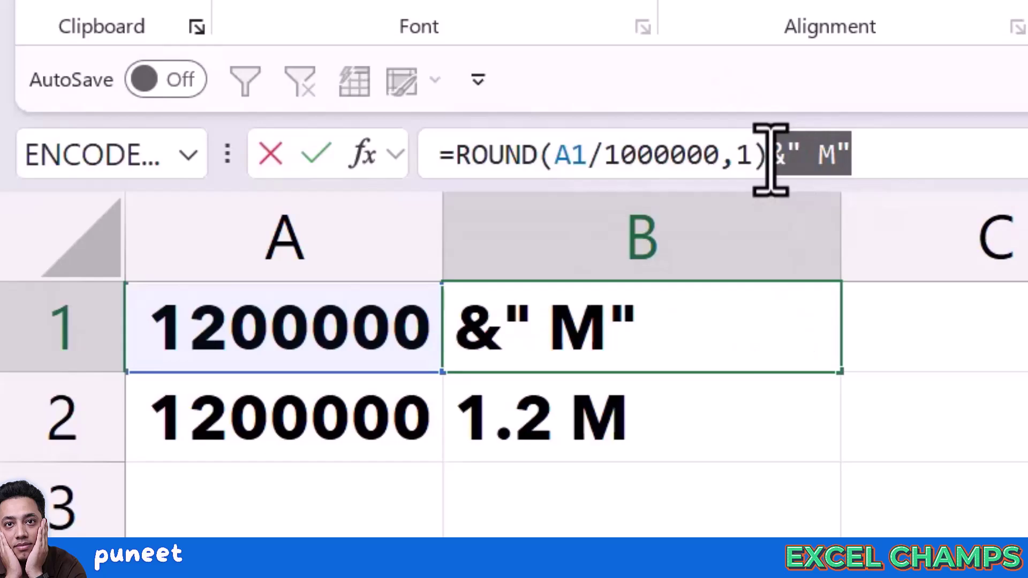
{"action": "key", "text": "Escape"}
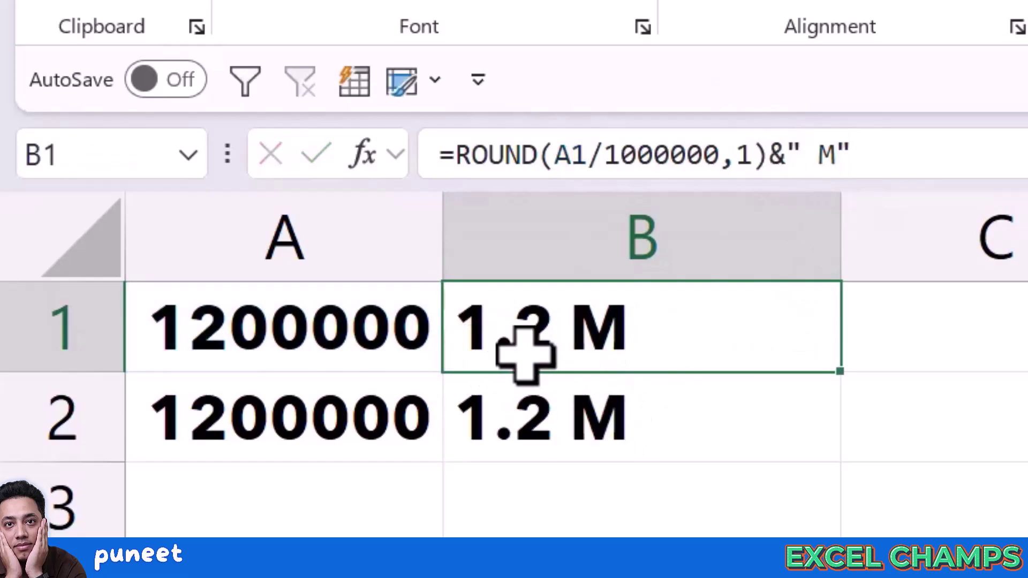
- Highlight the "0.0,," code in B2's =TEXT(A2,"0.0,,")&" M" formula, then reselect B2 unchanged
{"action": "left_click", "coordinate": [648, 413]}
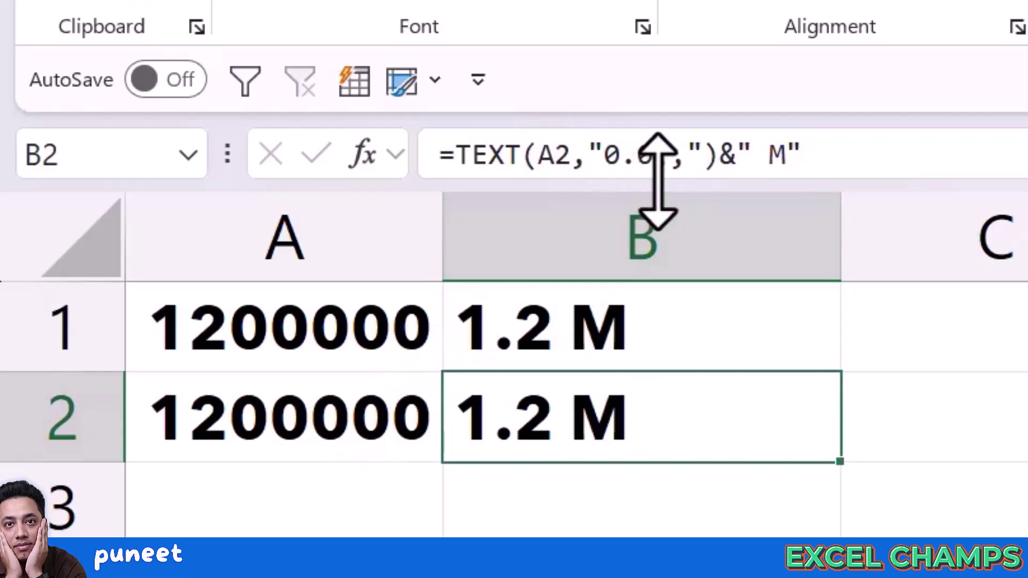
{"action": "left_click_drag", "start_coordinate": [686, 156], "coordinate": [603, 166]}
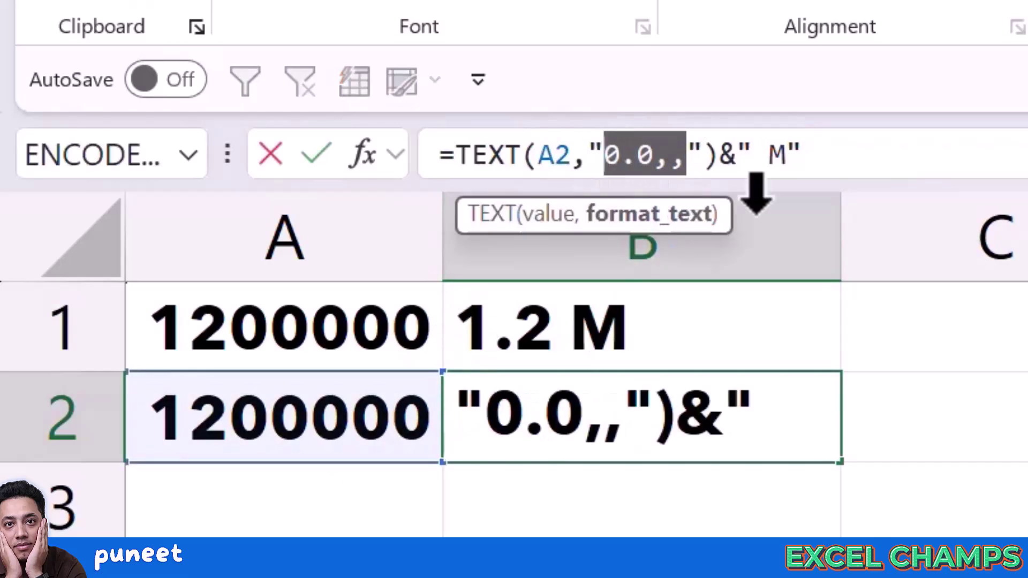
{"action": "left_click", "coordinate": [685, 161]}
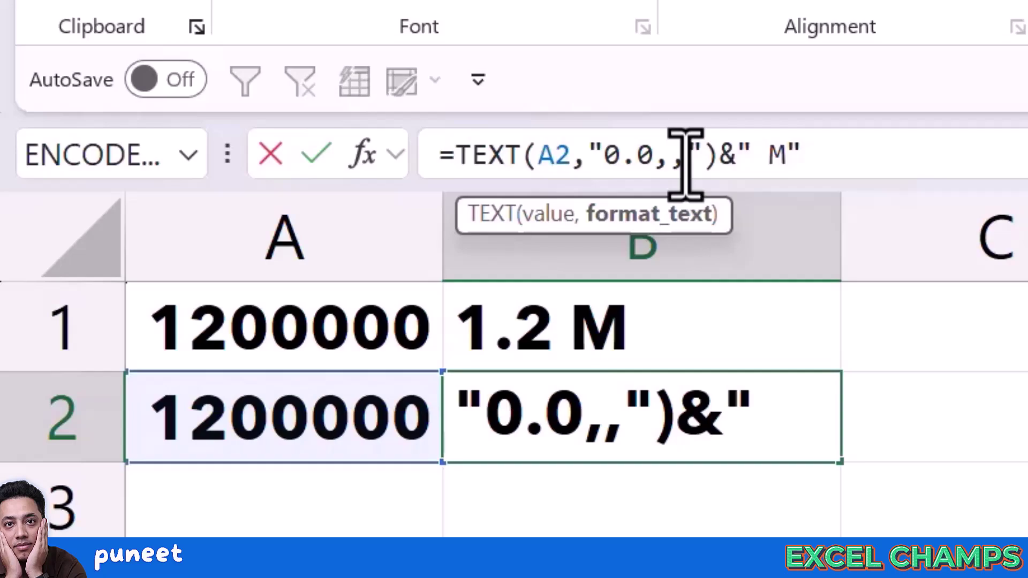
{"action": "key", "text": "ctrl+Return"}
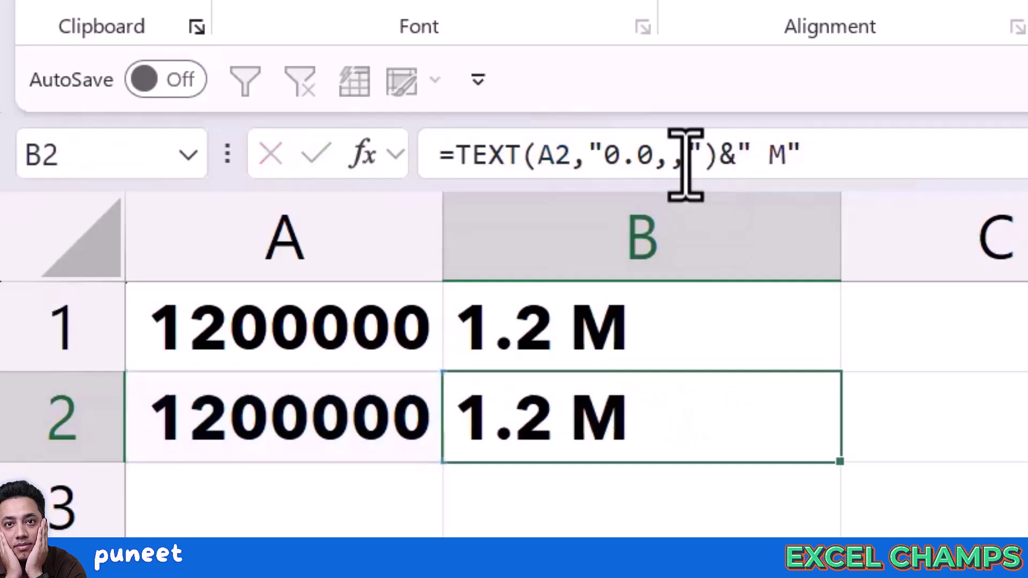
{"action": "key", "text": "Left"}
{"action": "key", "text": "Right"}
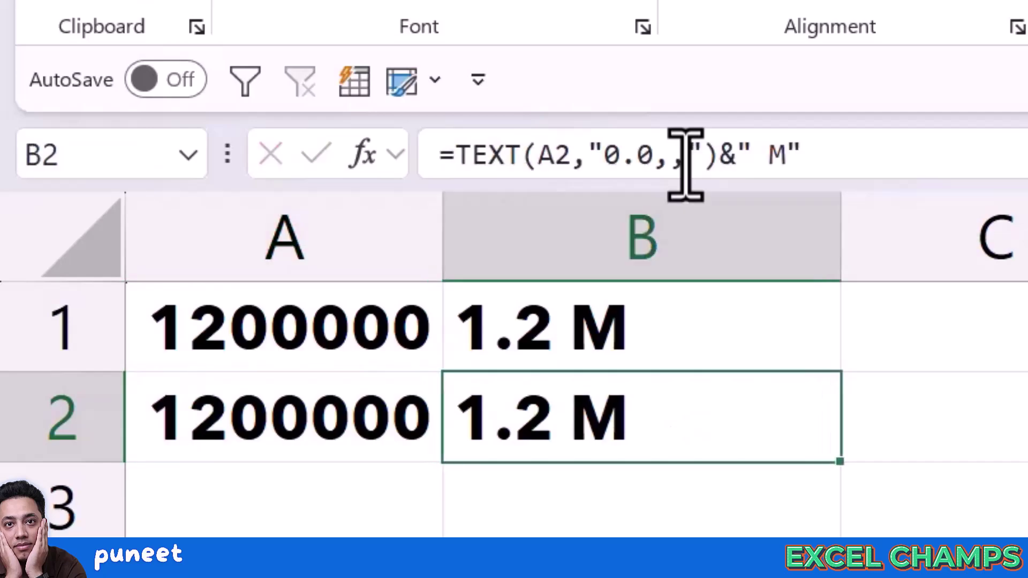